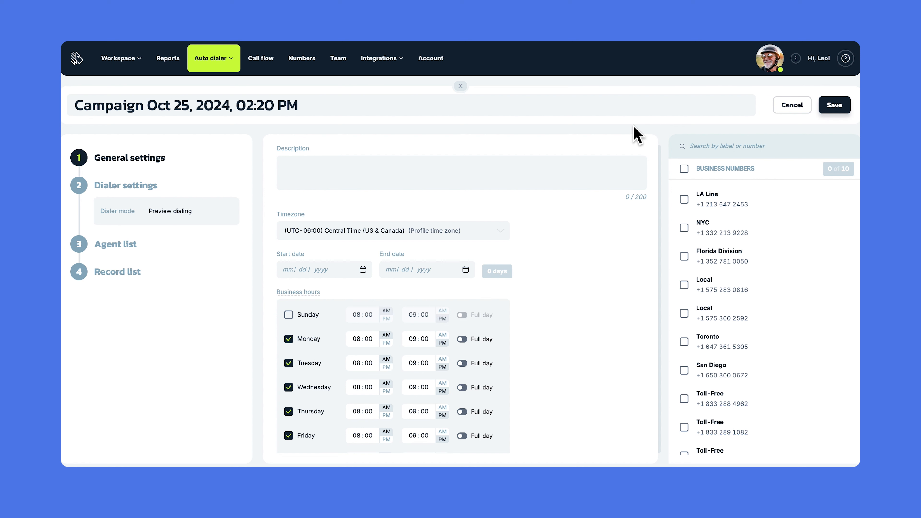
Name the new campaign "Progressive Dialer Campaign"
text(Progress)
text(ive)
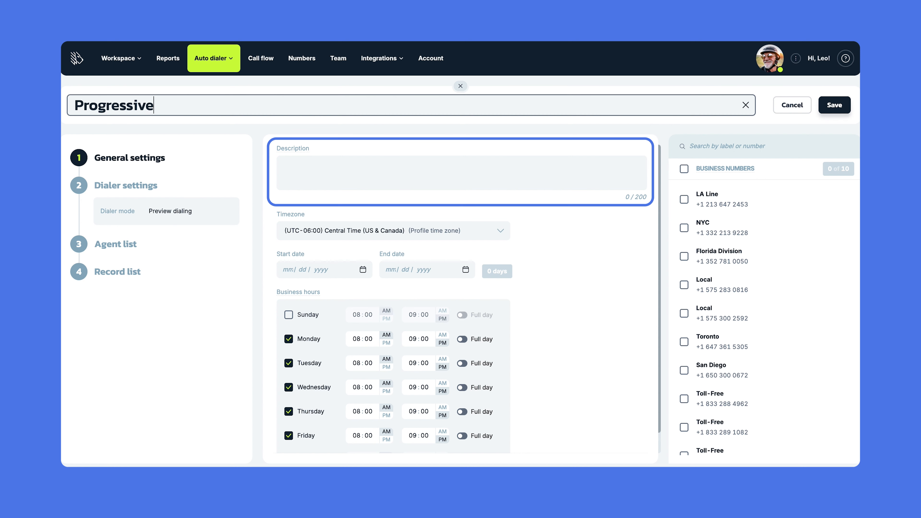
text( Dialer Campaig)
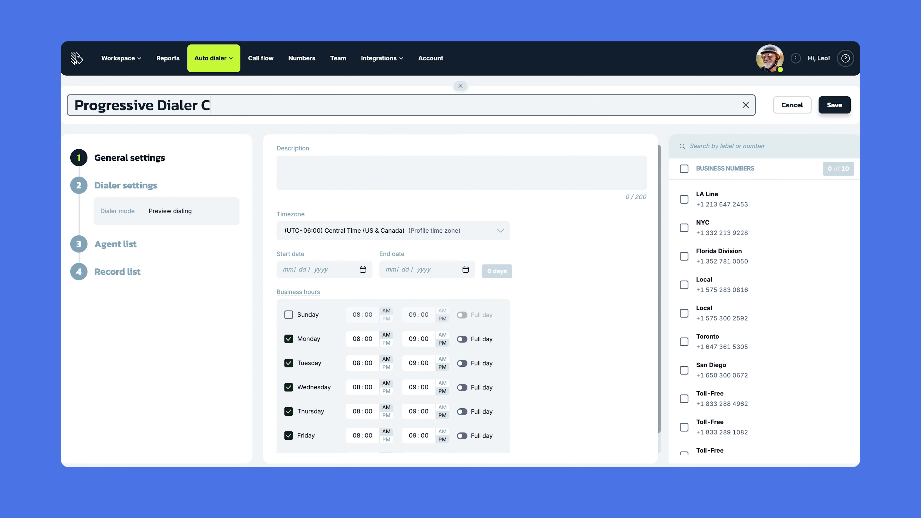
text(n)
Enter the campaign description "10% off everything for our regular customers"
click(462, 172)
text(10% off everything )
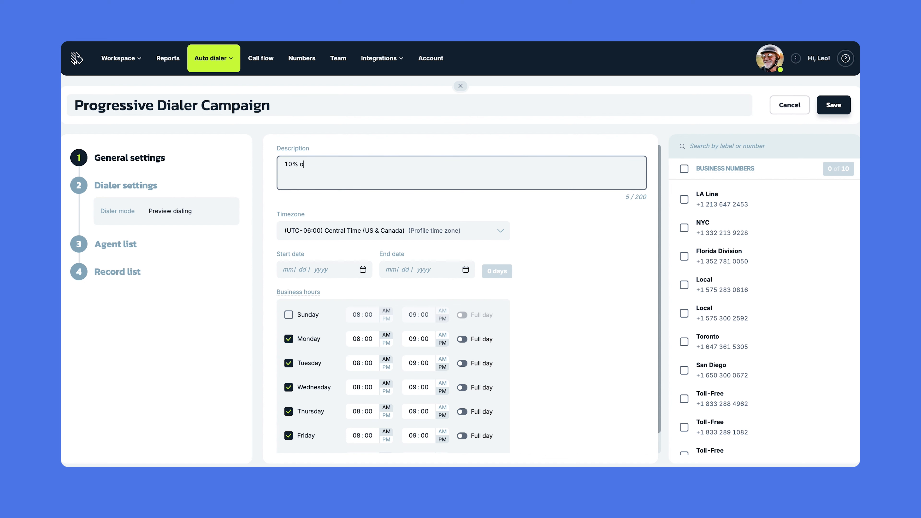
text(for our regular customers)
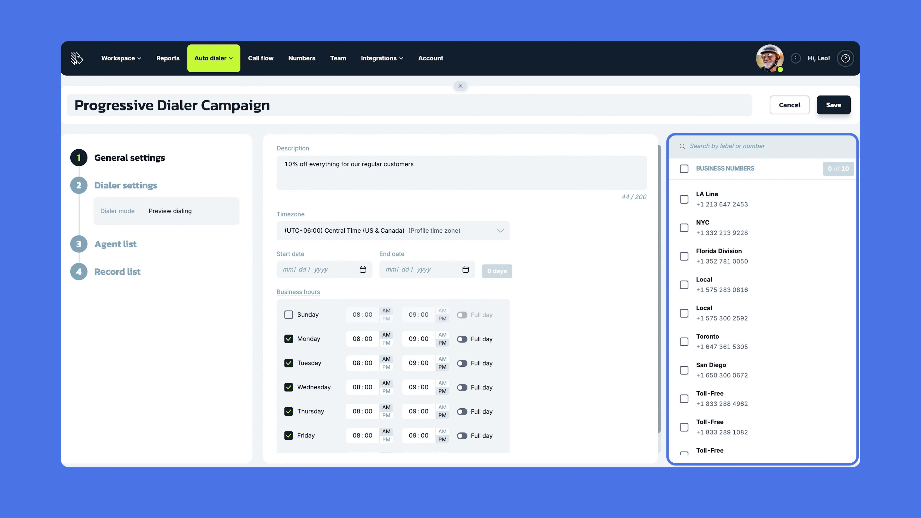
Assign the last Toll-Free business number in the list to the campaign and set Monday's business hours to Full day
scroll(721, 408, down, 1)
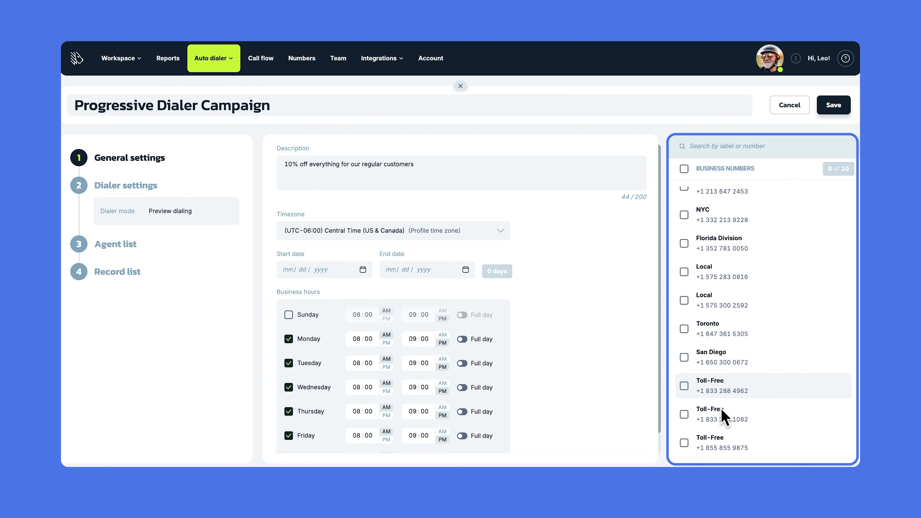
click(684, 443)
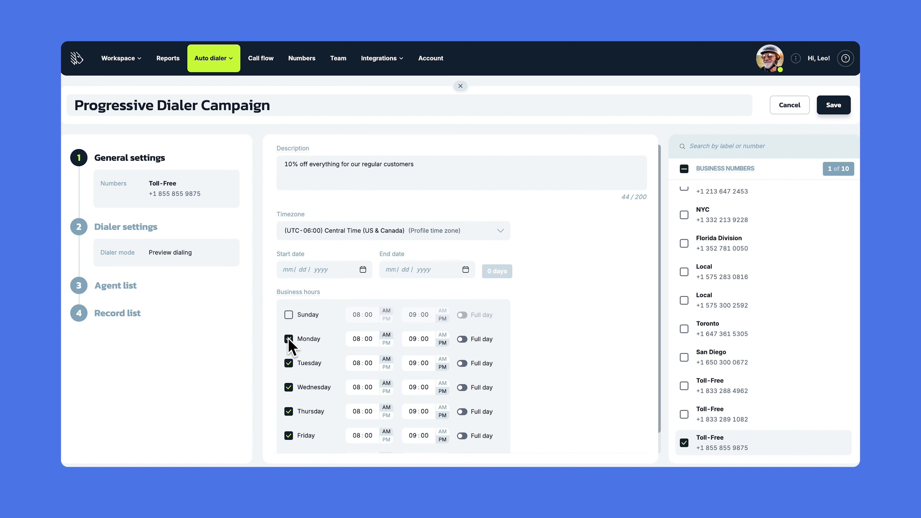
click(462, 339)
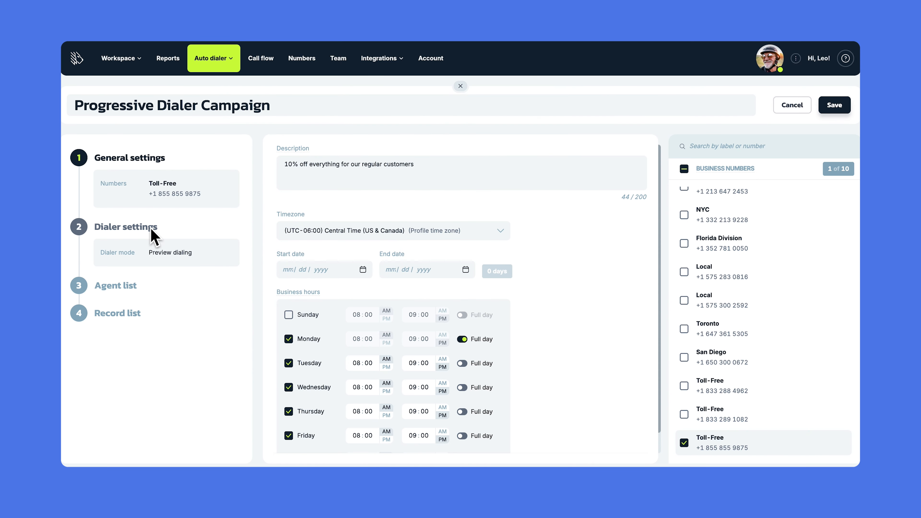
Set the campaign's dialer mode to Progressive in the dialer settings
click(151, 231)
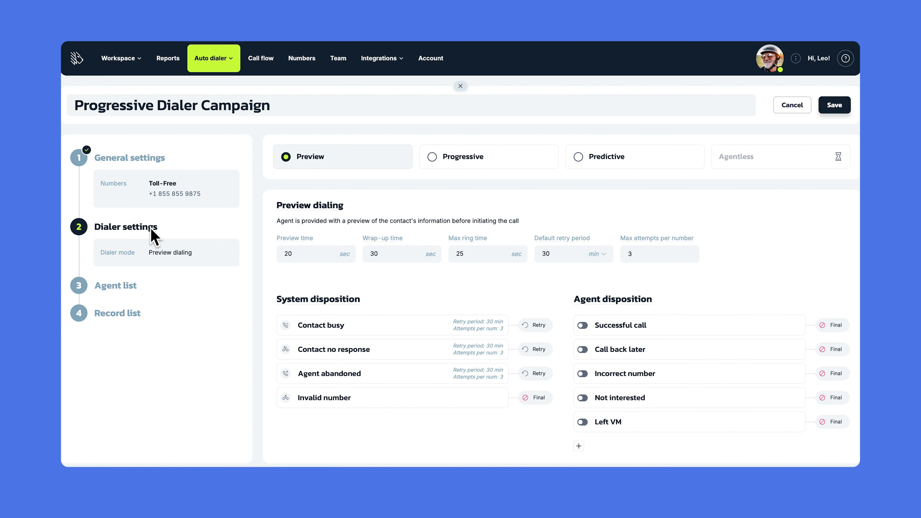
click(458, 164)
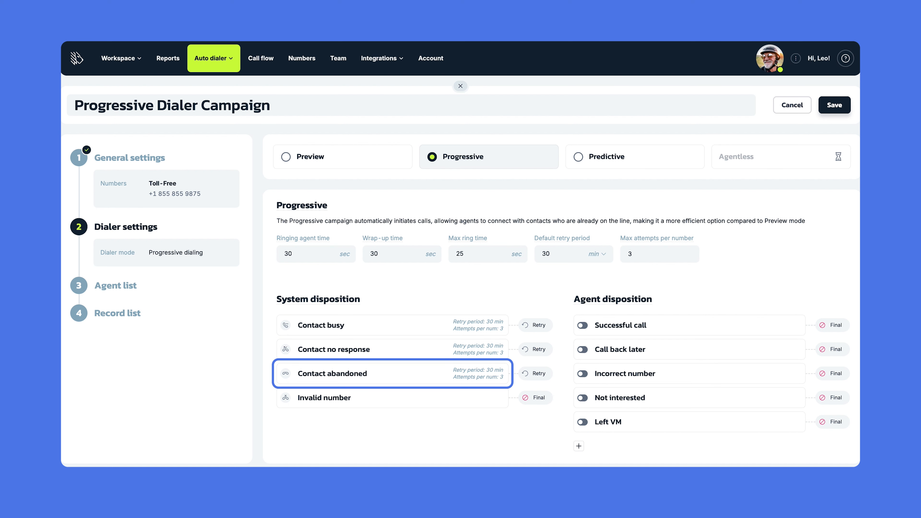
click(547, 327)
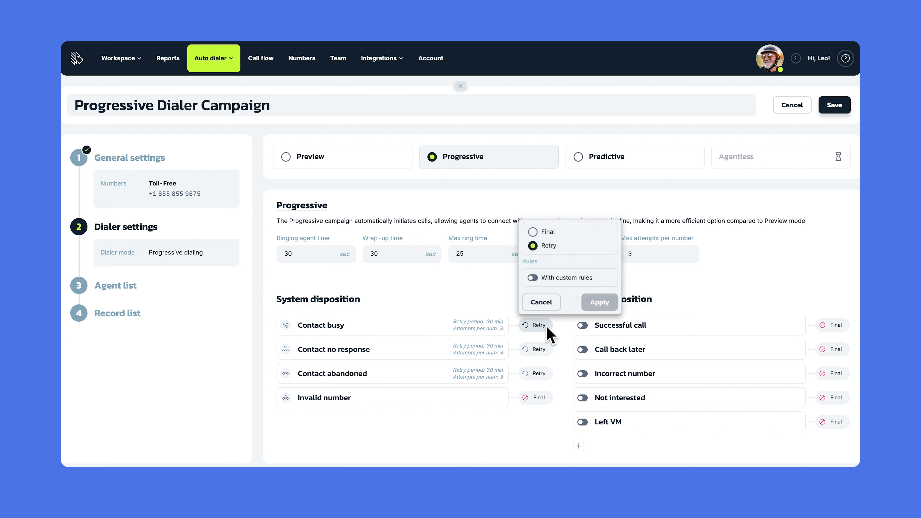
click(535, 234)
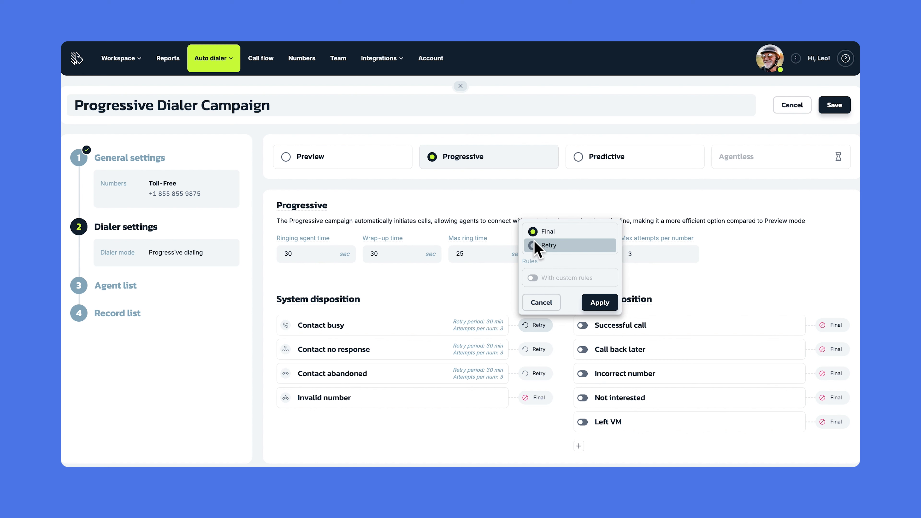
click(534, 246)
click(533, 278)
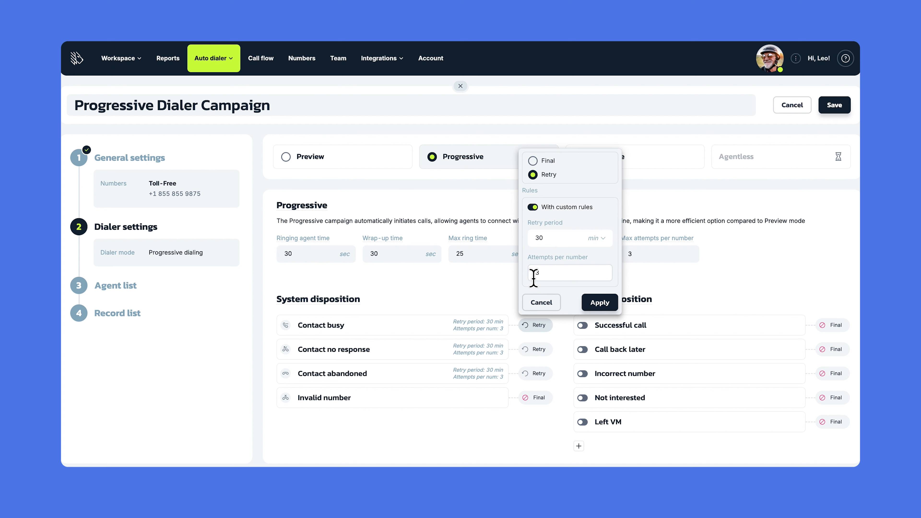
click(541, 302)
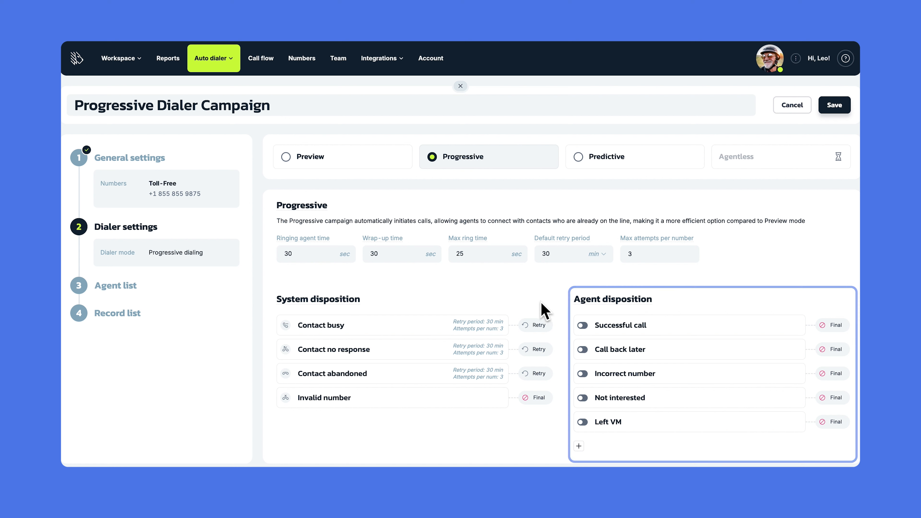
Include the Successful call and Call back later agent dispositions in the campaign, with Call back later set to Retry
click(582, 325)
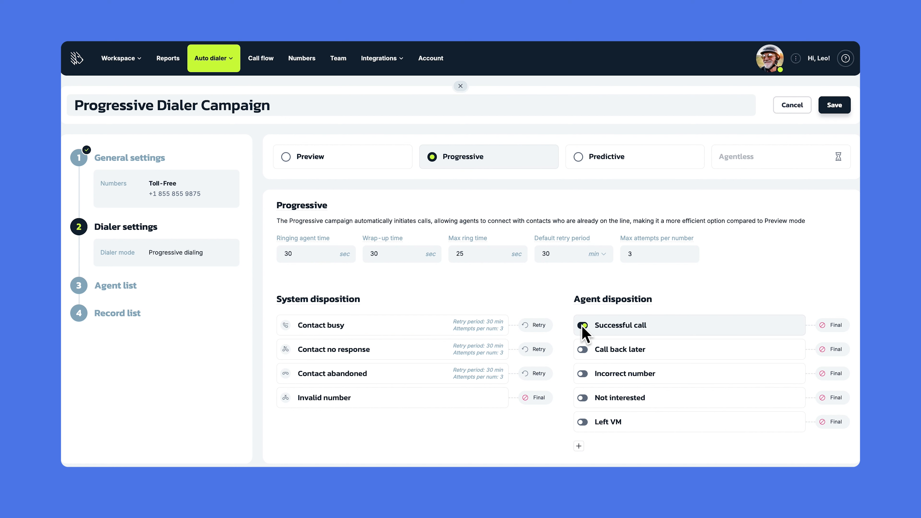
click(583, 350)
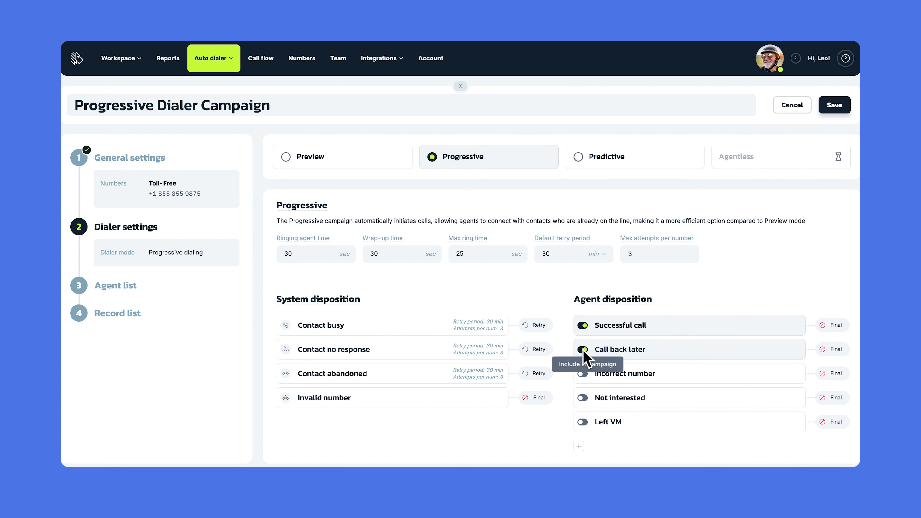
click(829, 349)
click(778, 269)
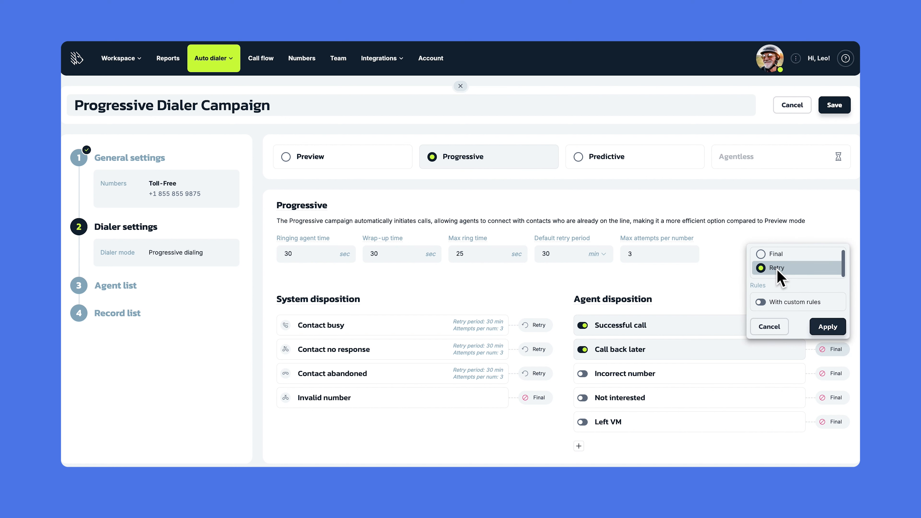
click(823, 326)
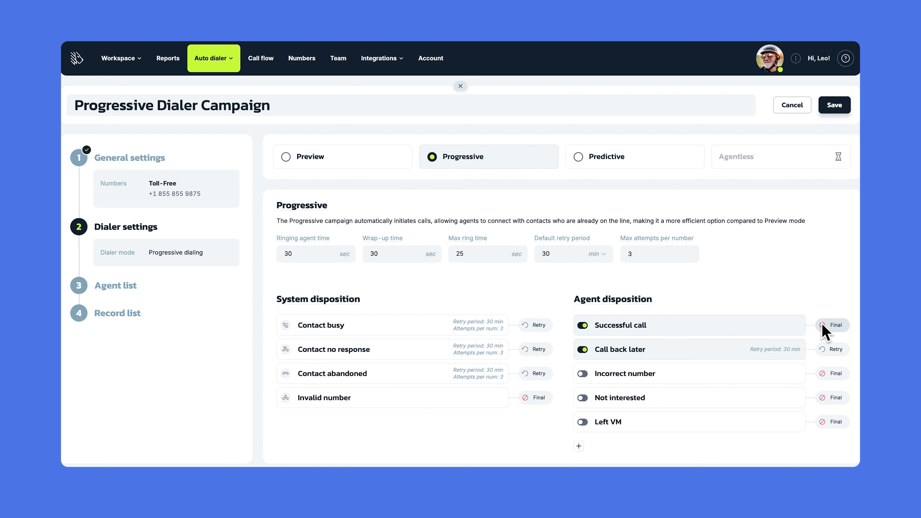
Include the Incorrect number agent disposition in the campaign and start adding a new agent disposition
click(583, 373)
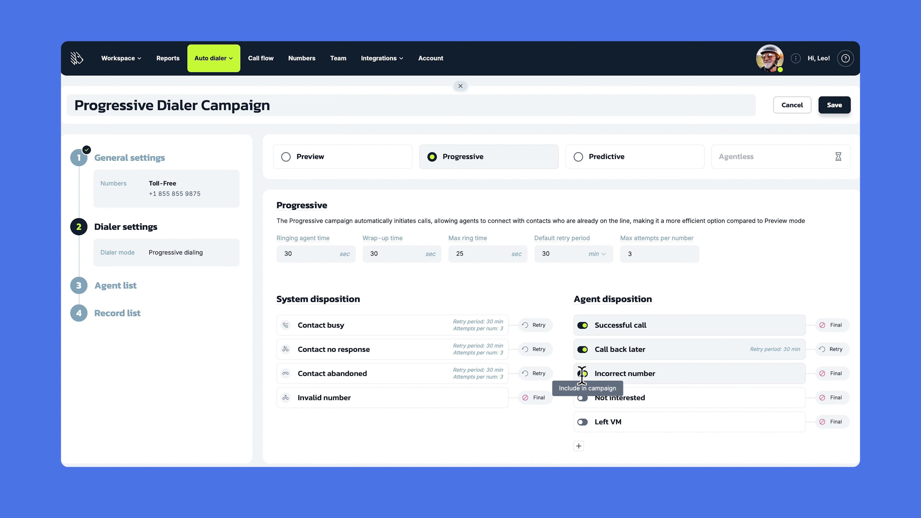
click(579, 447)
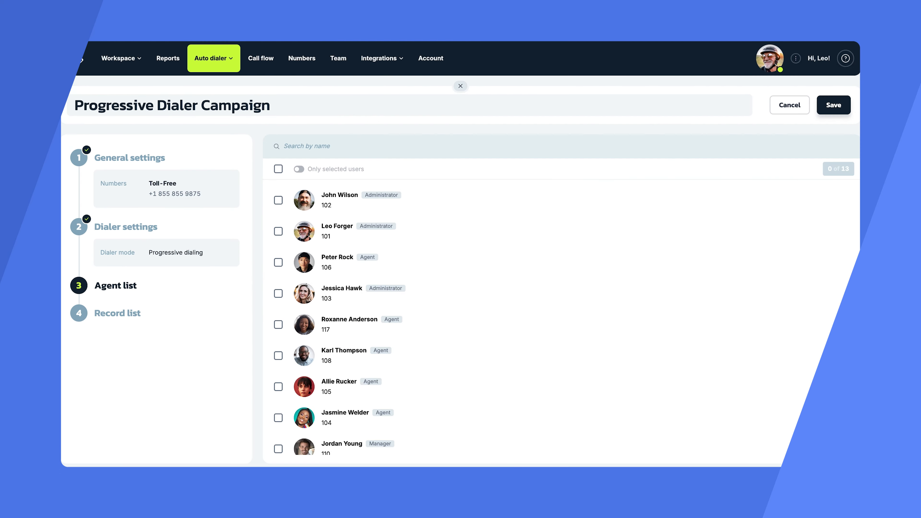
Add the first five users labelled Agent to the campaign's agent list
click(314, 256)
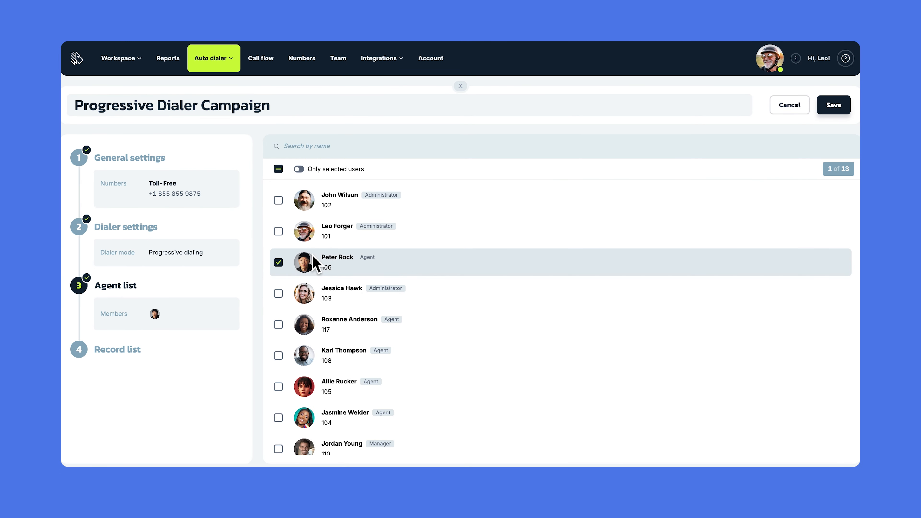
click(285, 328)
click(280, 357)
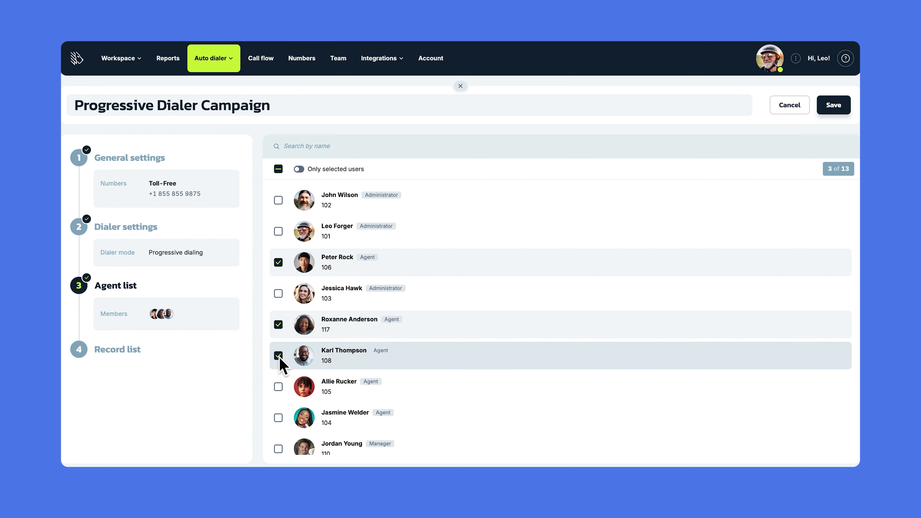
click(279, 390)
click(280, 418)
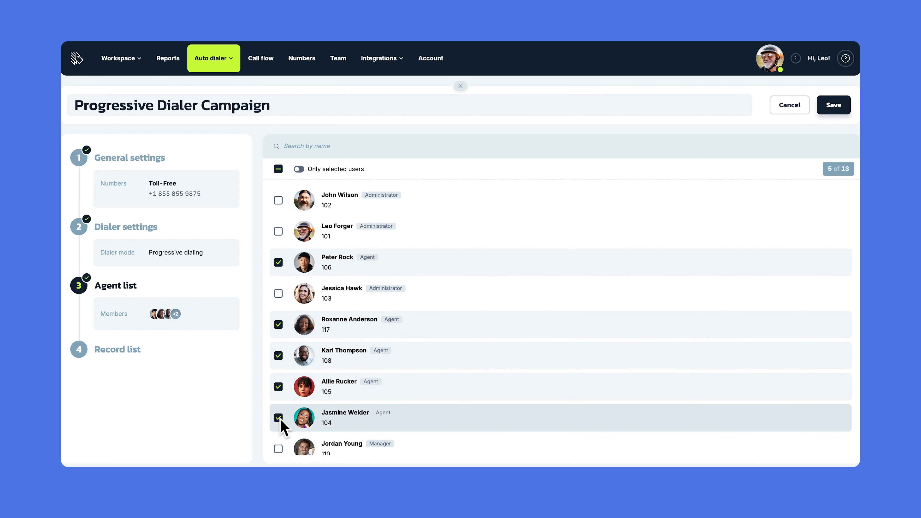
Choose lean-vip-list as the campaign's record list and save the campaign
click(149, 350)
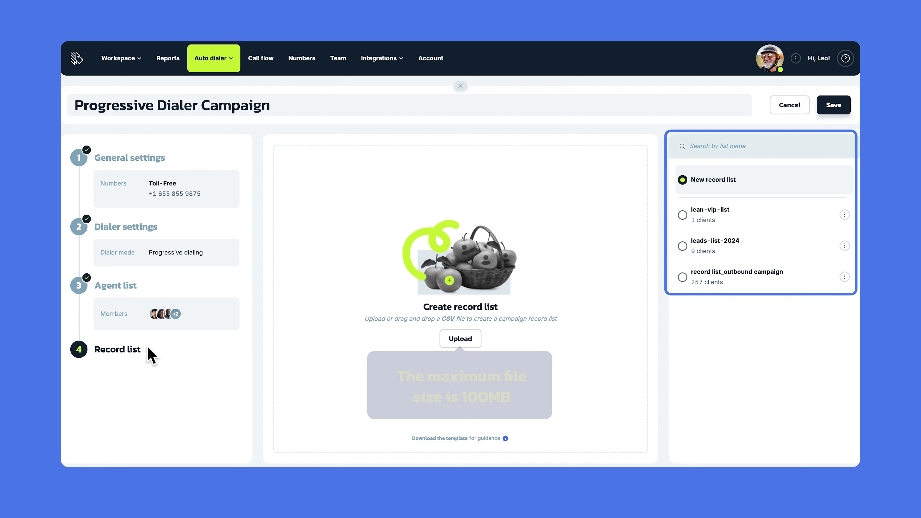
click(723, 228)
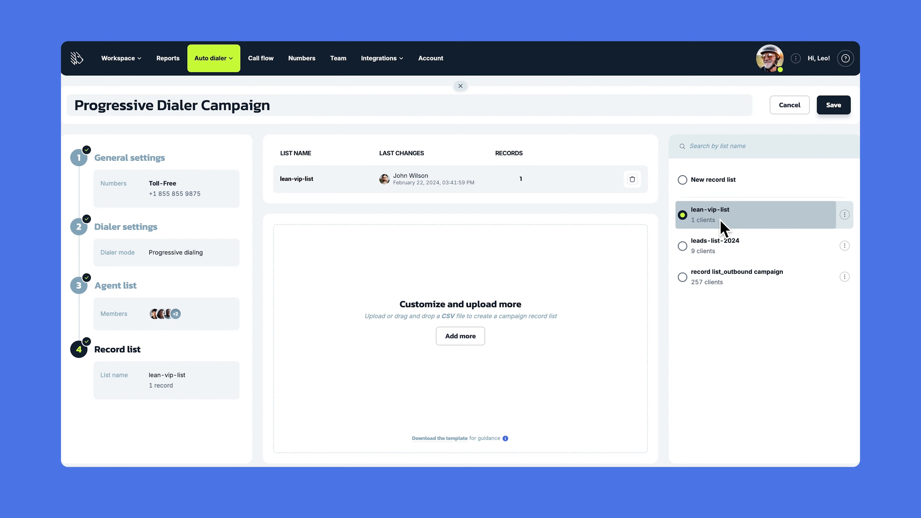
click(849, 216)
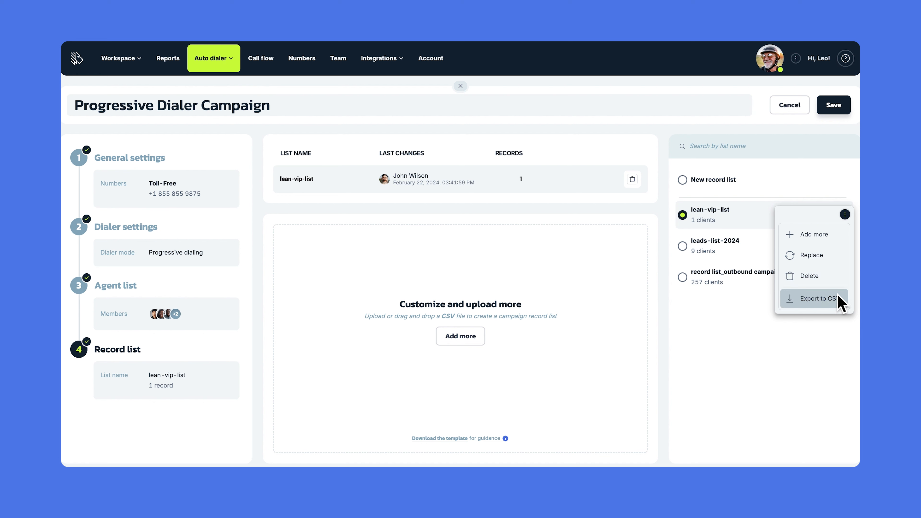
click(848, 216)
click(838, 110)
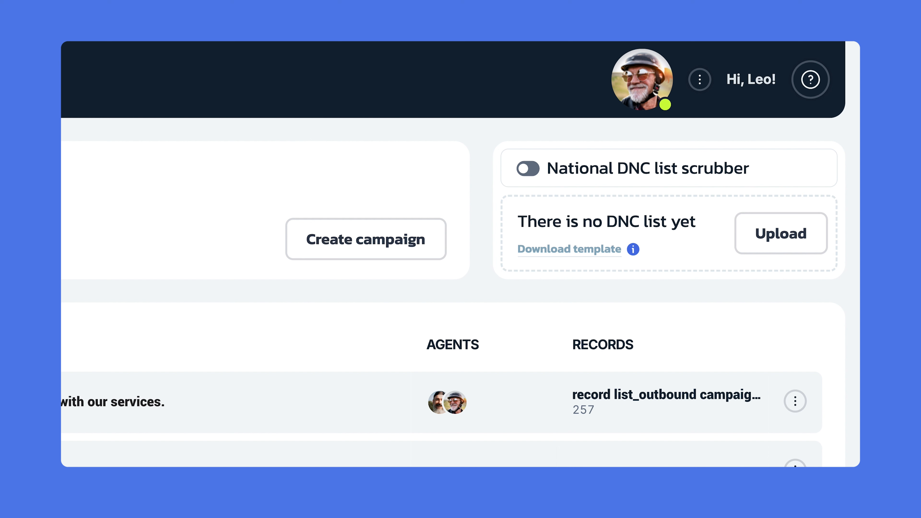
Enable the National DNC list scrubber, upload a local DNC list and open that list's options
click(533, 174)
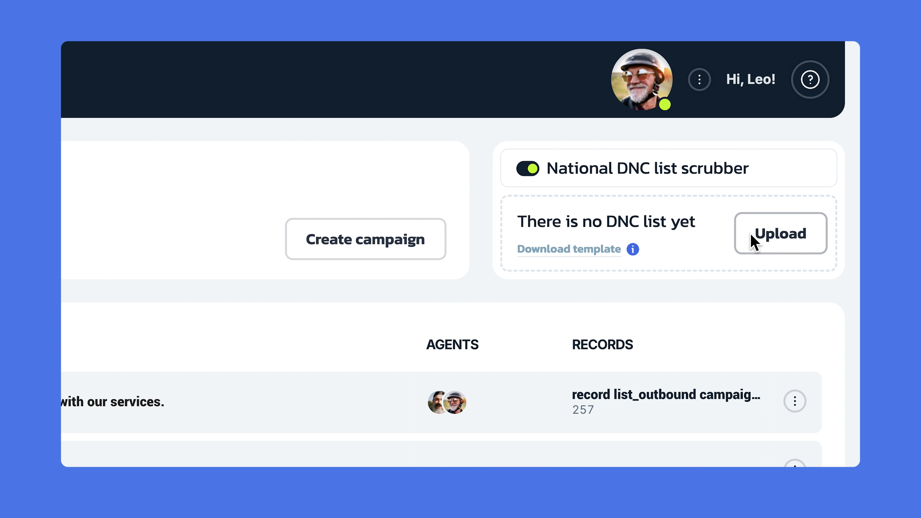
click(795, 239)
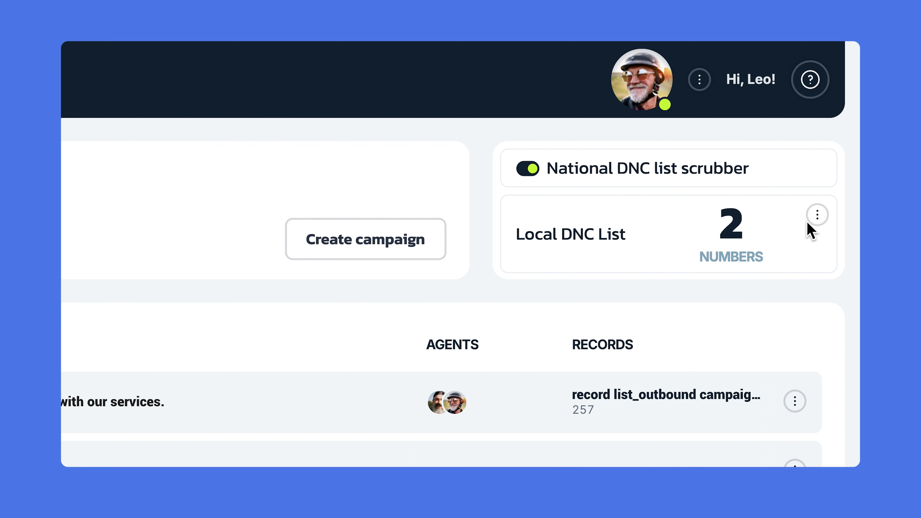
click(817, 215)
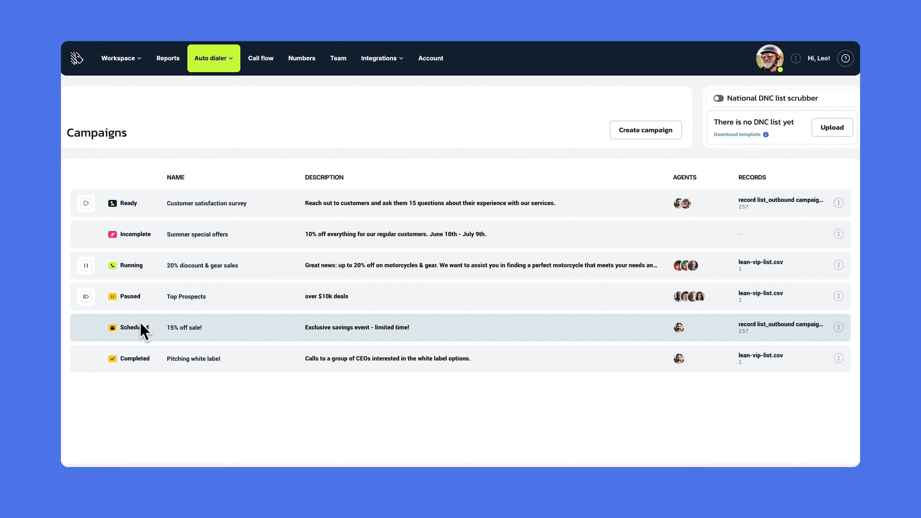
Resume the paused Top Prospects campaign
click(86, 297)
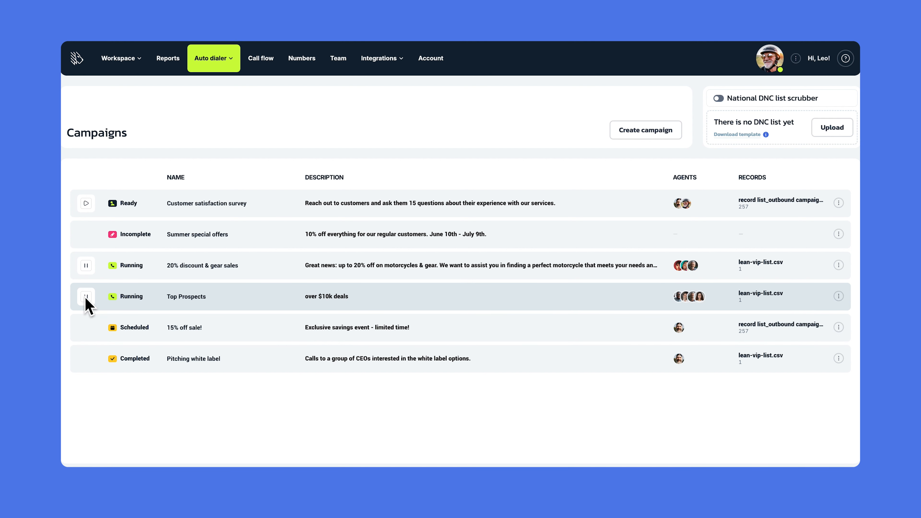